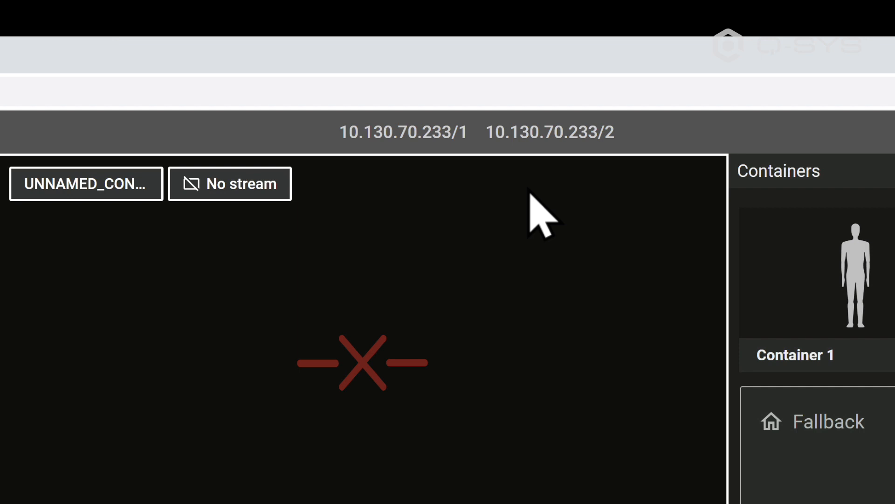
- Open the operations server of instance 10.130.70.233/1 and set its PTU to Q-SYS NC 12x80
{"action": "left_click", "coordinate": [436, 133]}
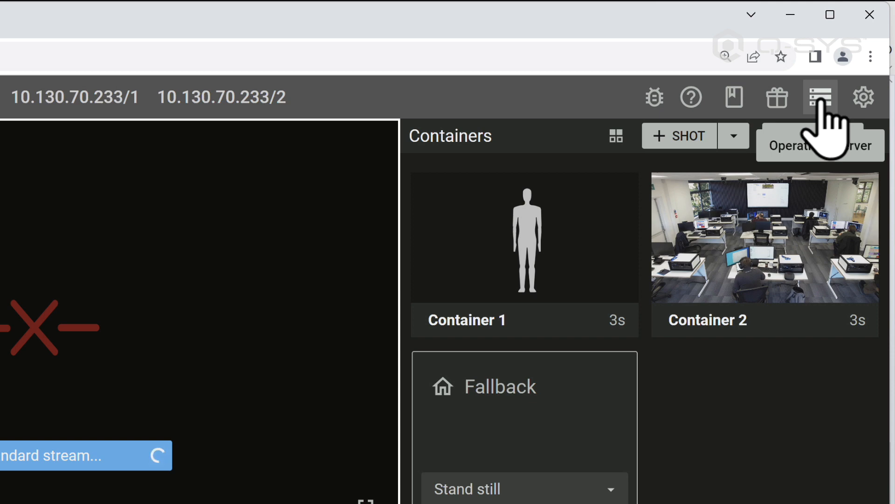
{"action": "left_click", "coordinate": [822, 102]}
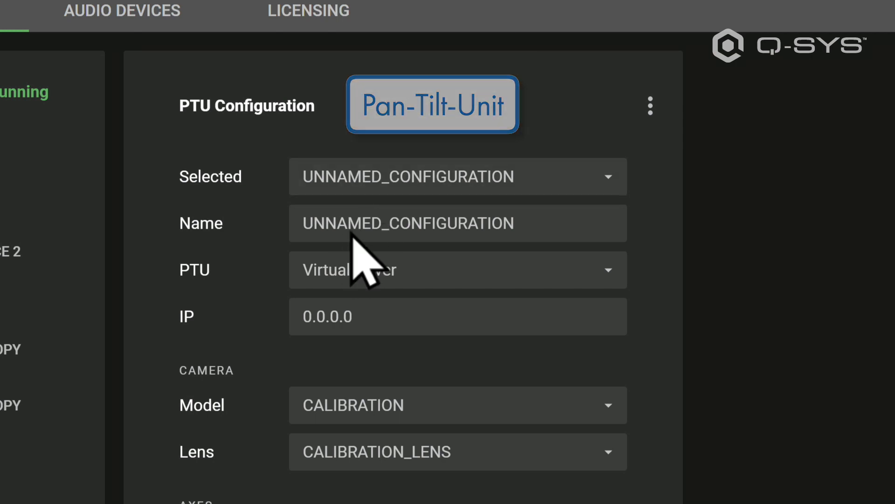
{"action": "left_click", "coordinate": [356, 282]}
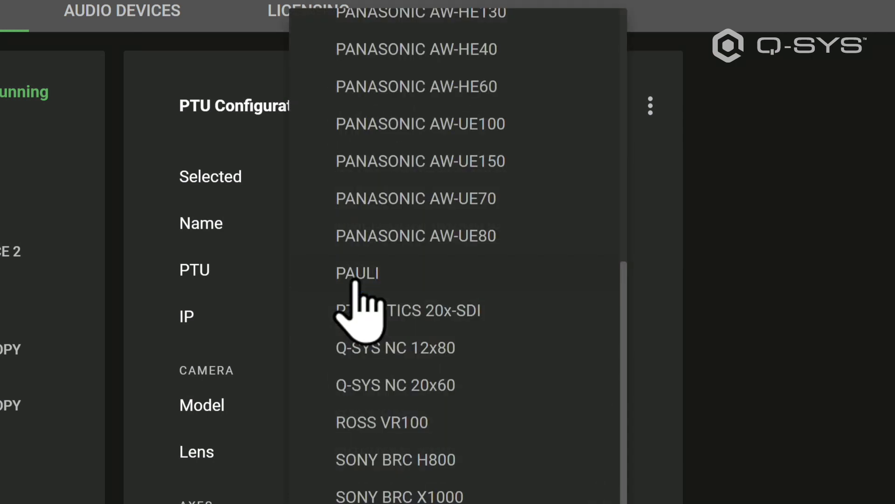
{"action": "scroll", "coordinate": [462, 373], "scroll_direction": "up", "scroll_amount": 6}
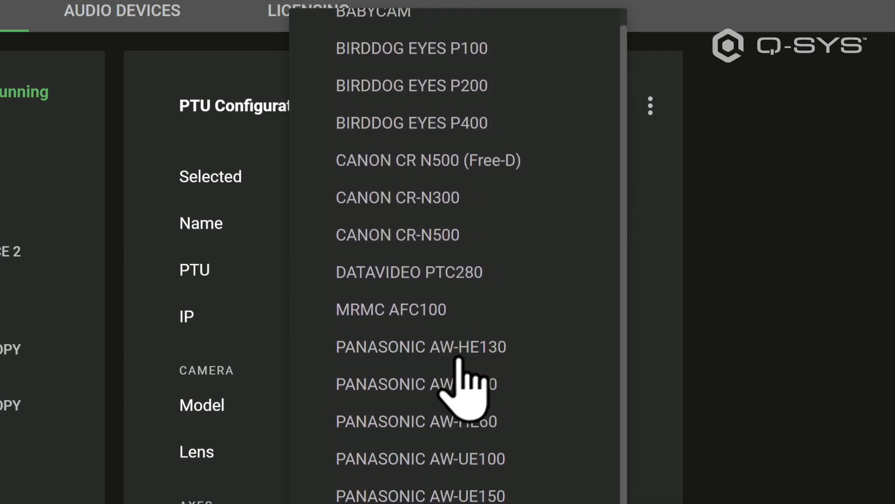
{"action": "scroll", "coordinate": [459, 373], "scroll_direction": "down", "scroll_amount": 6}
{"action": "left_click", "coordinate": [437, 350]}
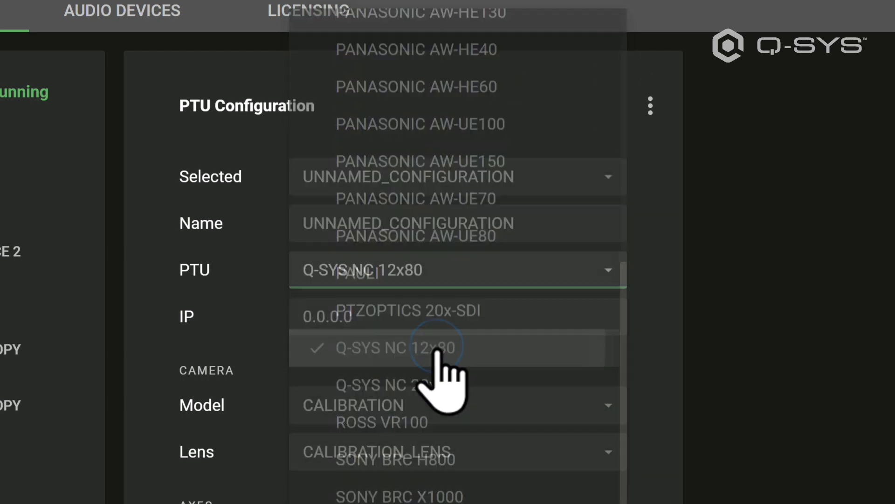
- Set the PTU configuration's IP address to 10.130.70.234
{"action": "left_click", "coordinate": [420, 321]}
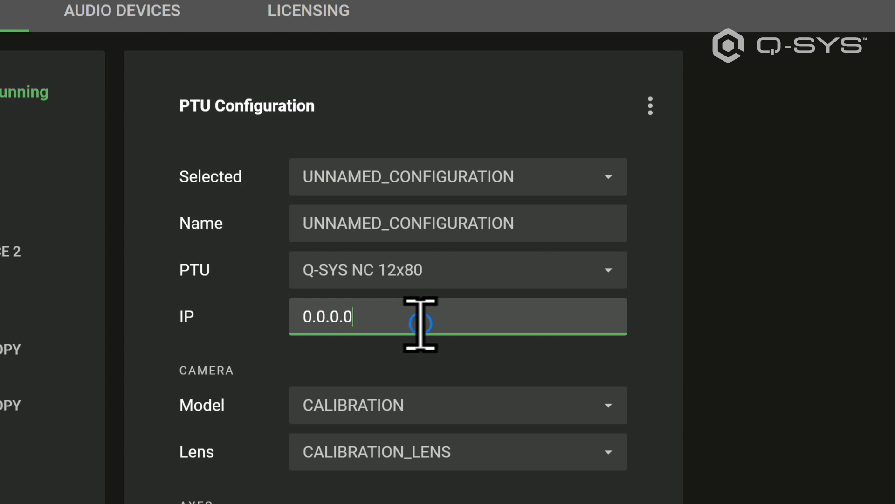
{"action": "left_click_drag", "start_coordinate": [420, 322], "coordinate": [281, 333]}
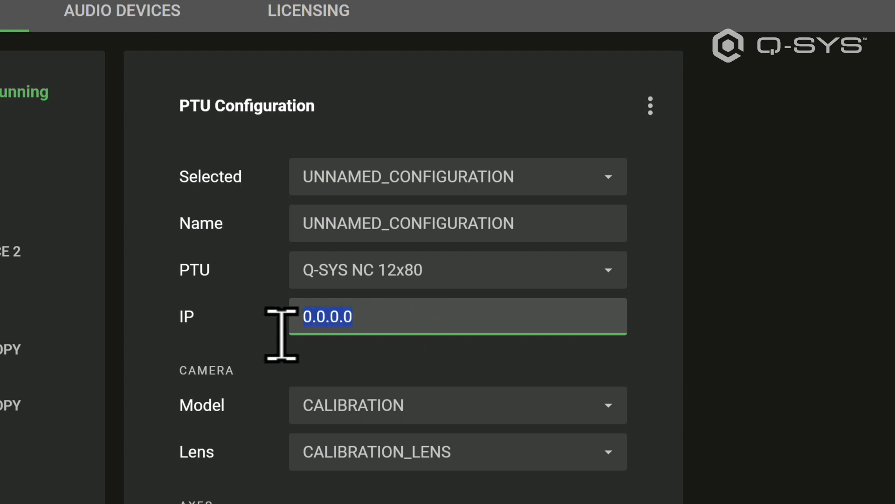
{"action": "type", "text": "10.130.70."}
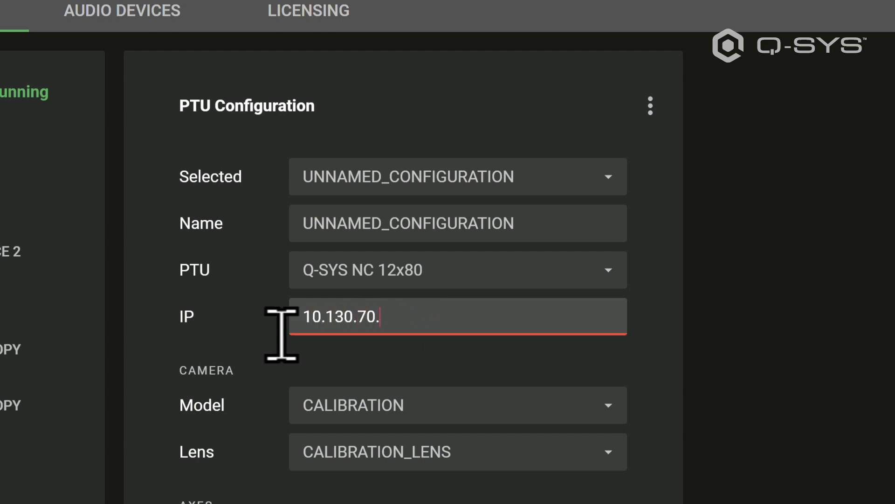
{"action": "type", "text": "234"}
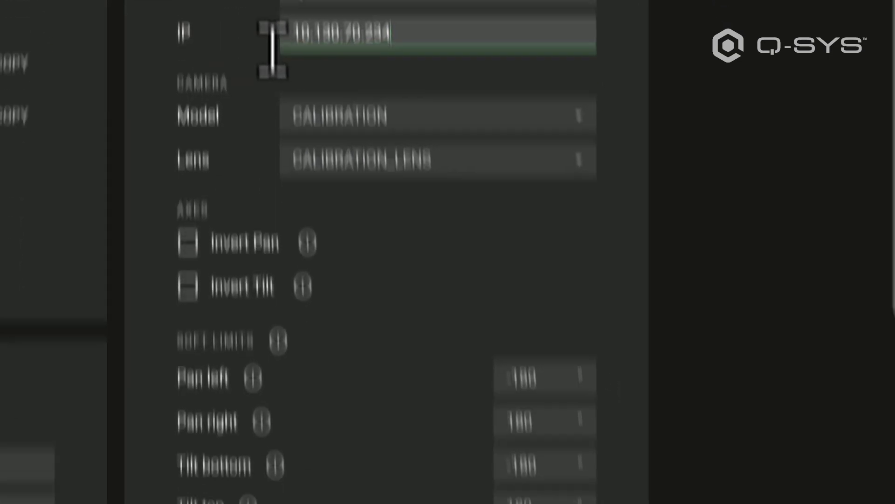
- Set the camera model to Q-SYS, apply the PTU configuration immediately, and return to the camera control page
{"action": "left_click", "coordinate": [344, 400]}
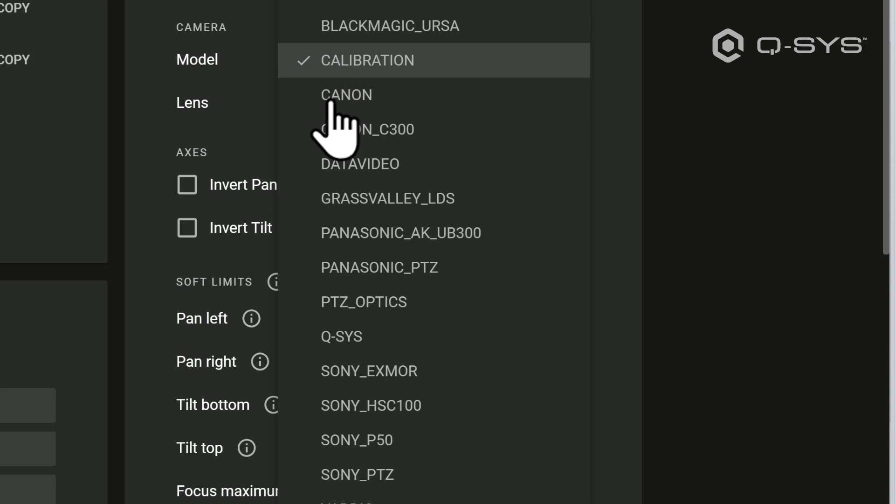
{"action": "left_click", "coordinate": [342, 337]}
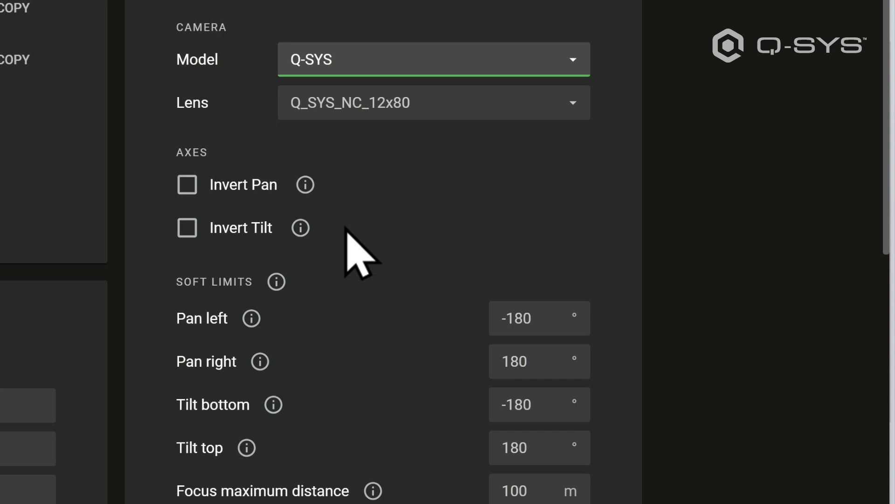
{"action": "mouse_move", "coordinate": [306, 184]}
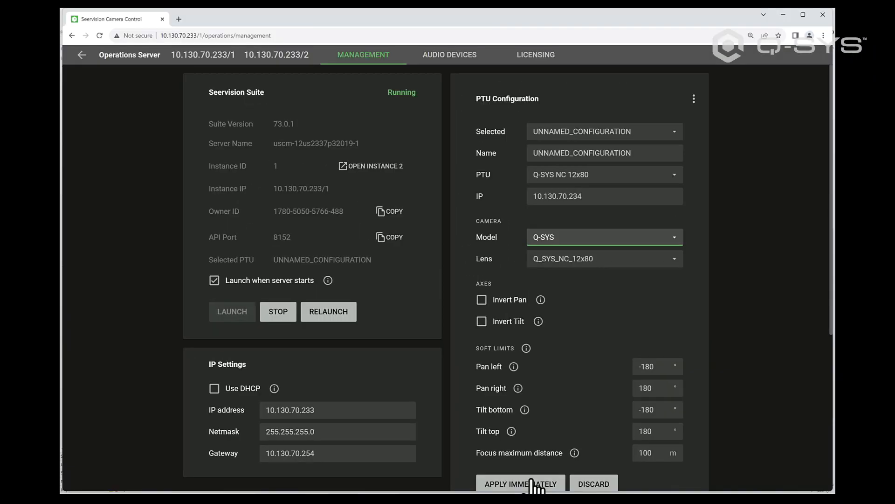
{"action": "left_click", "coordinate": [532, 484]}
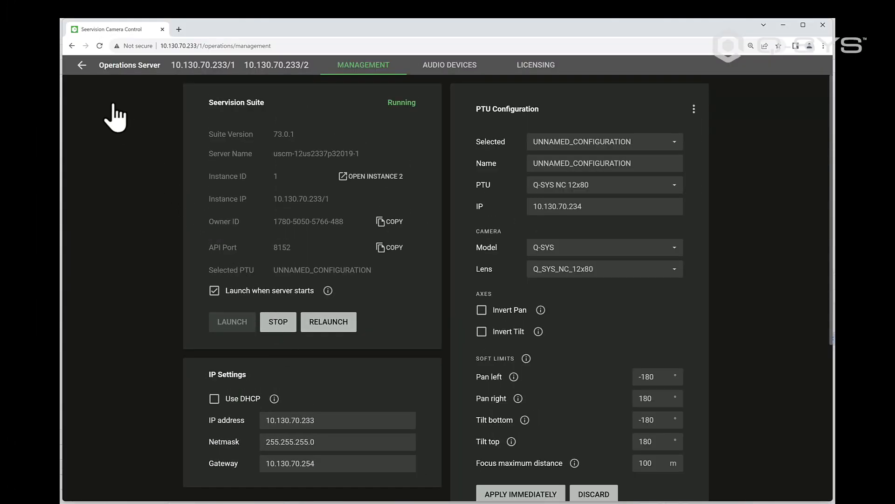
{"action": "left_click", "coordinate": [82, 65]}
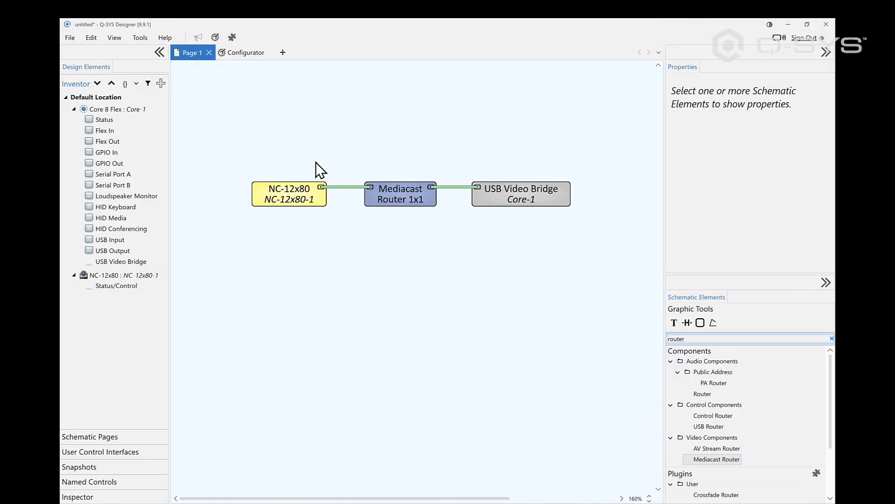
- In Q-SYS Designer, set the NC-12x80 camera component's IP Streaming property to Multicast Only
{"action": "left_click", "coordinate": [299, 185]}
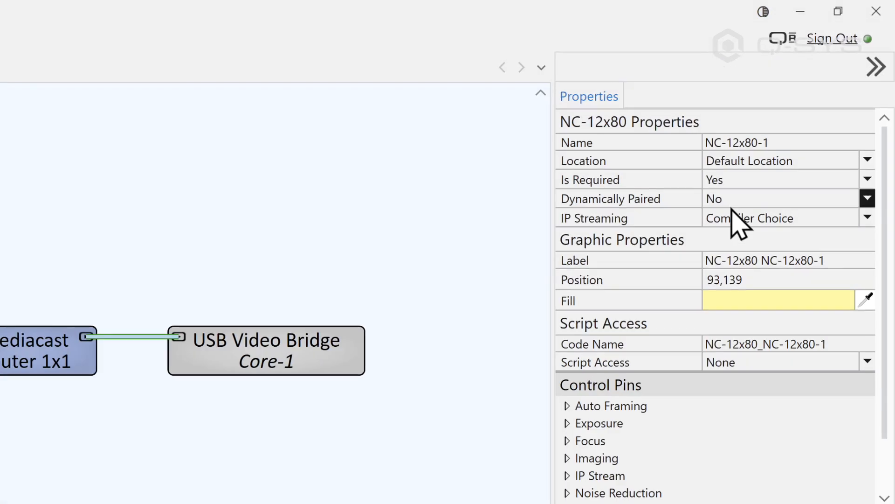
{"action": "left_click", "coordinate": [818, 220]}
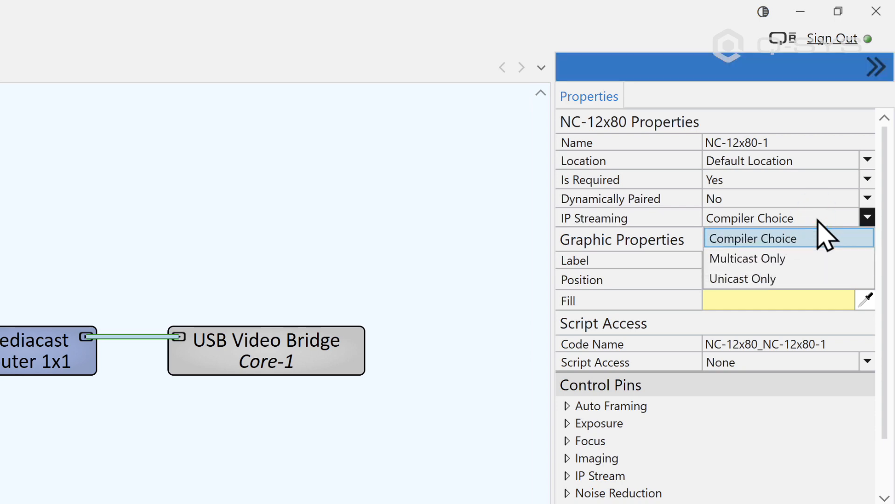
{"action": "left_click", "coordinate": [820, 260]}
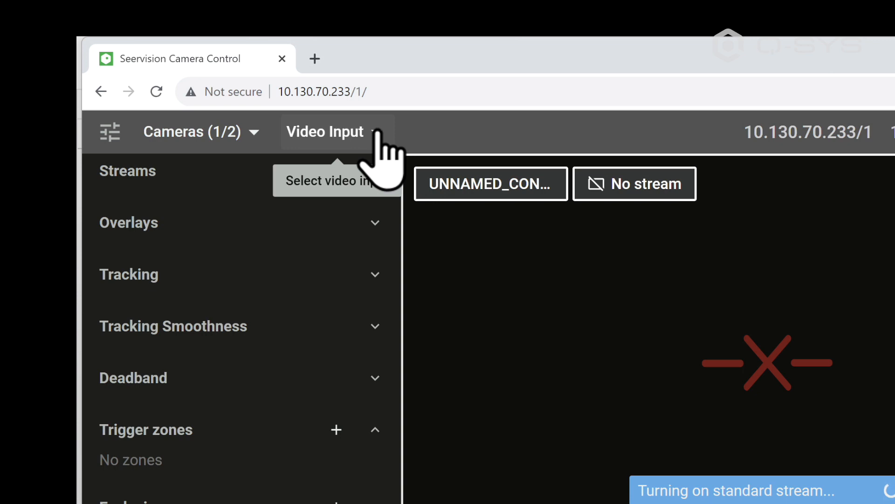
- In Seervision Camera Control, add the RTSP URL rtsp://10.130.70.234/main and select it as the video input
{"action": "left_click", "coordinate": [378, 134]}
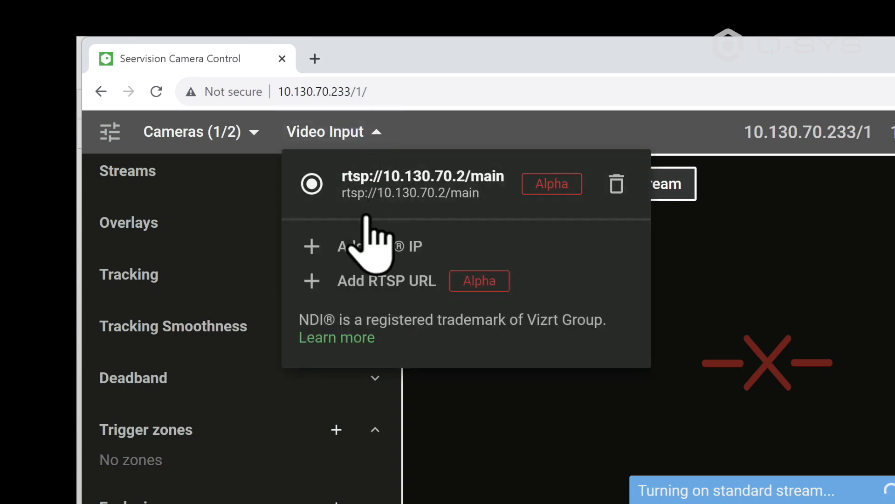
{"action": "left_click", "coordinate": [359, 280]}
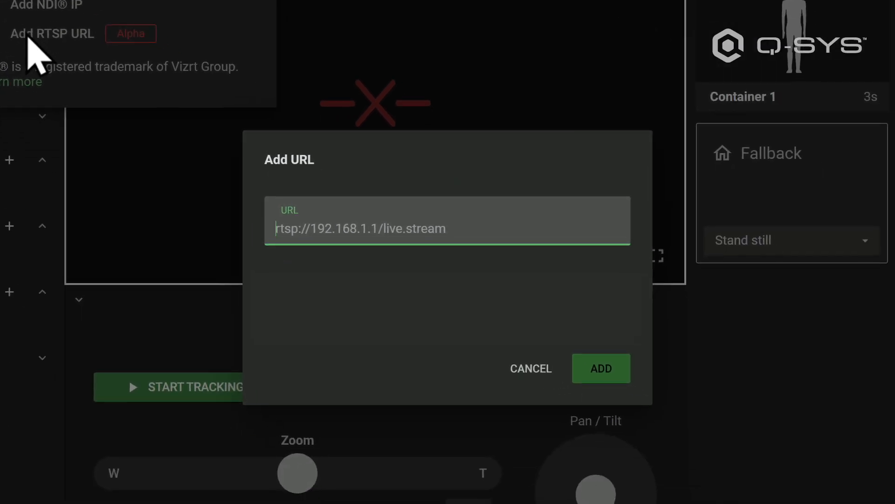
{"action": "type", "text": "rts"}
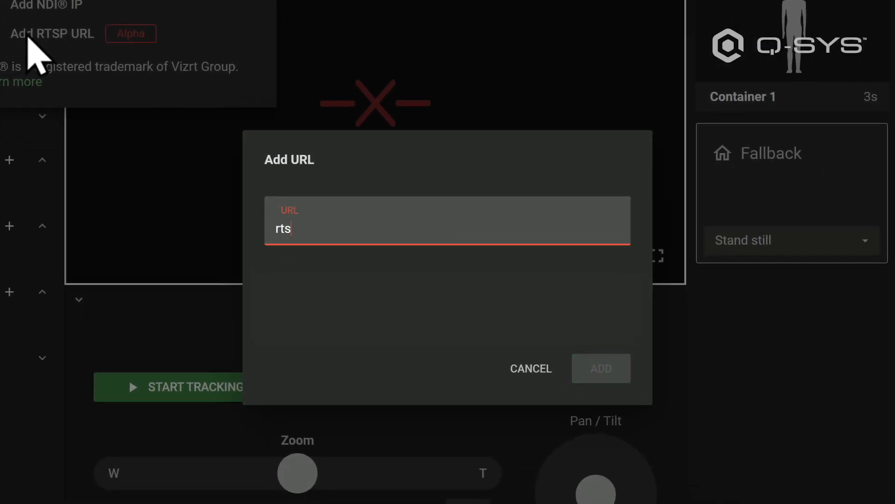
{"action": "type", "text": "p://"}
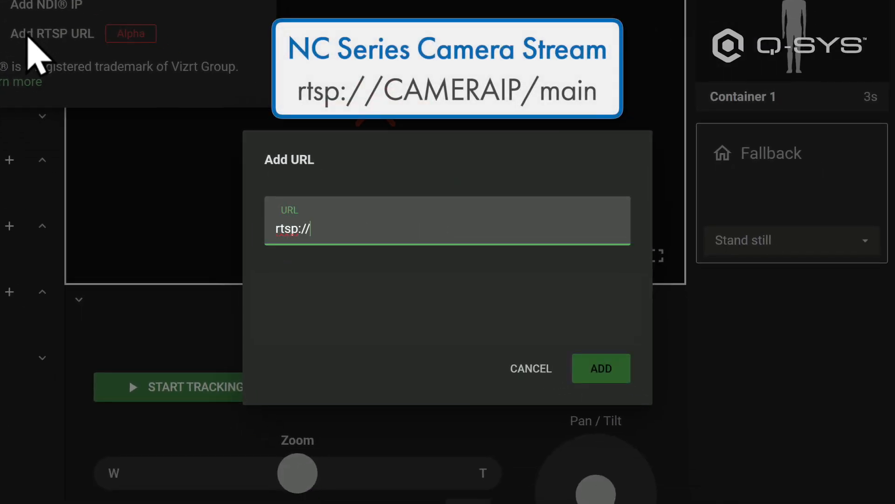
{"action": "type", "text": "10.130.70.234/main"}
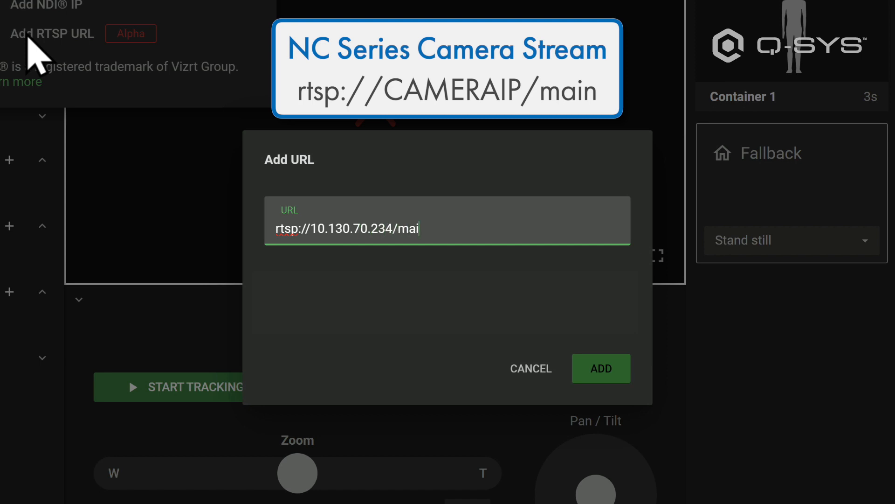
{"action": "left_click", "coordinate": [601, 369]}
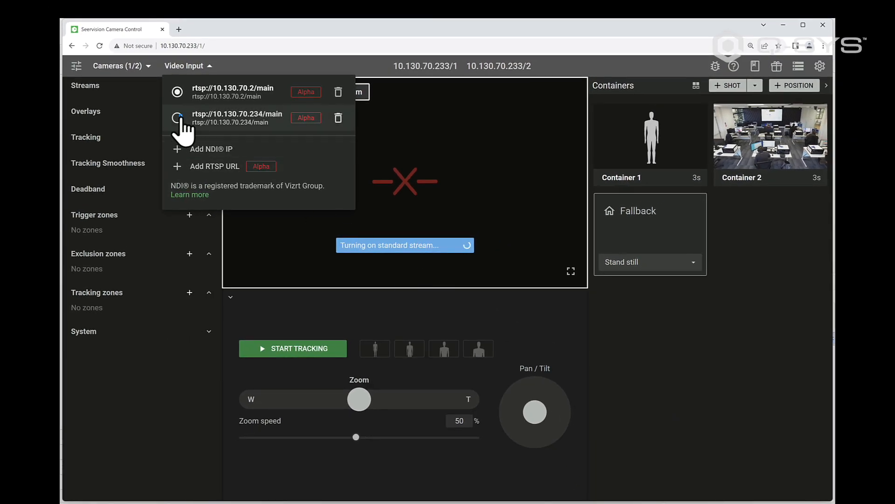
{"action": "left_click", "coordinate": [178, 118]}
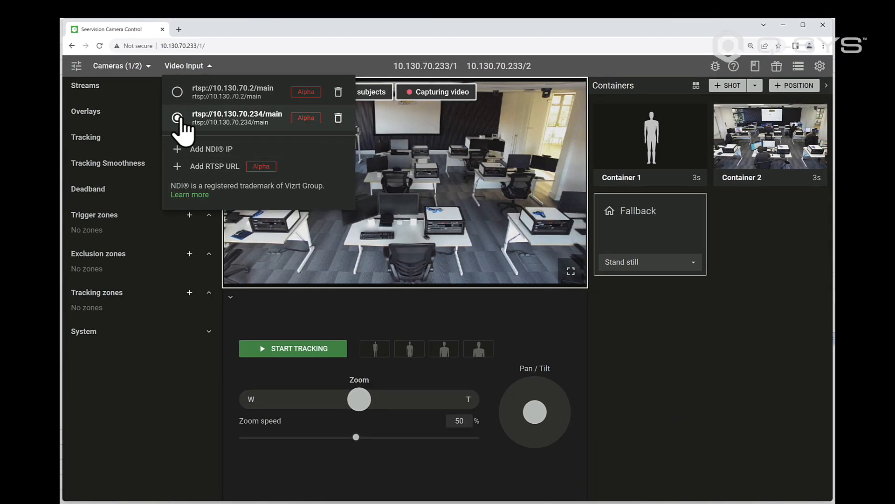
{"action": "left_click", "coordinate": [203, 367]}
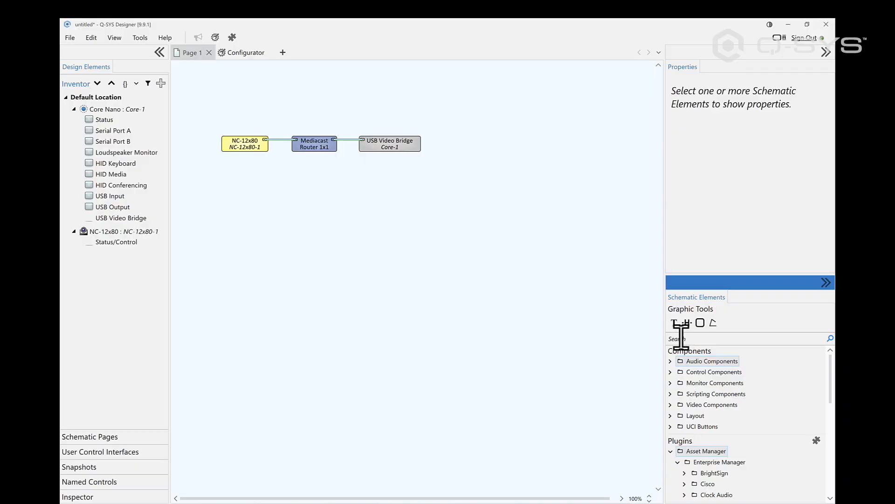
- In Q-SYS Designer, search the schematic elements for "seer" and place the Seervision Control plugin above the Mediacast Router
{"action": "left_click", "coordinate": [681, 338]}
{"action": "type", "text": "seer"}
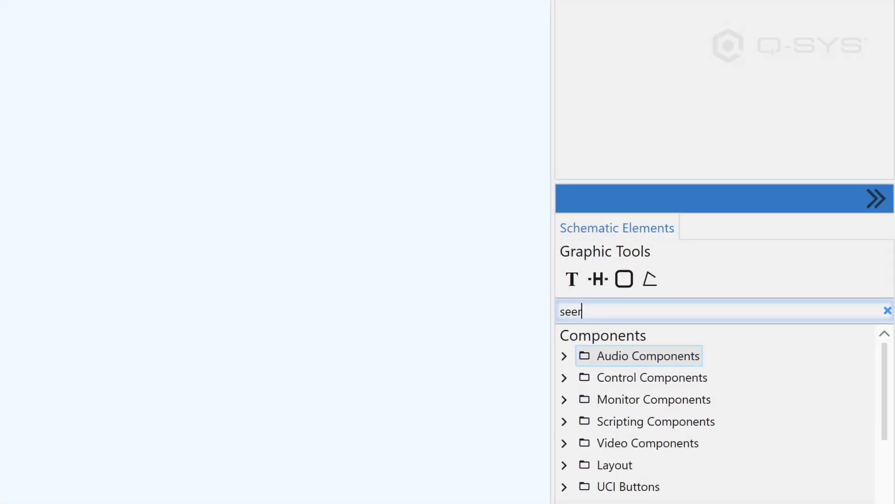
{"action": "left_click_drag", "start_coordinate": [673, 472], "coordinate": [276, 119]}
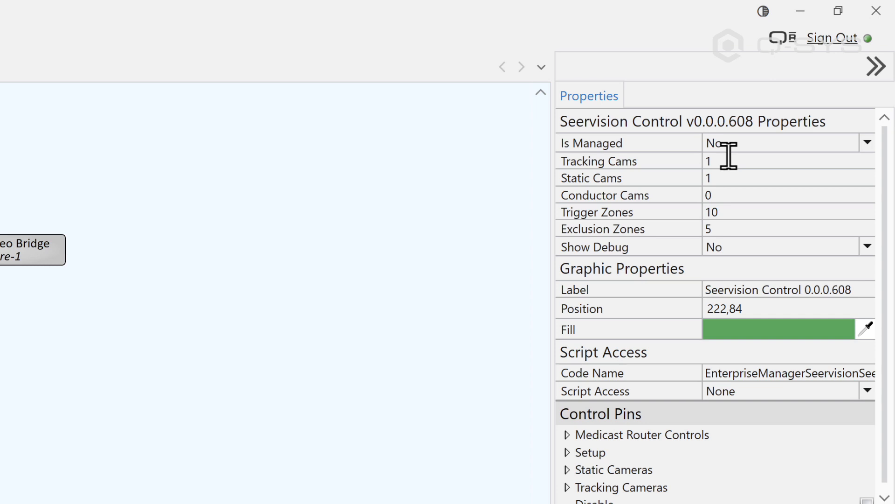
- Set the Seervision Control plugin's number of static cameras to 0
{"action": "left_click", "coordinate": [732, 178]}
{"action": "key", "text": "BackSpace"}
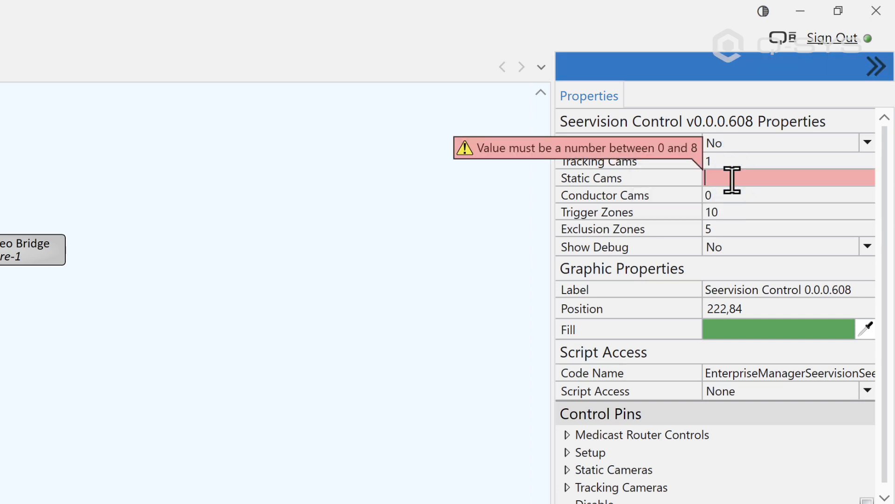
{"action": "type", "text": "0"}
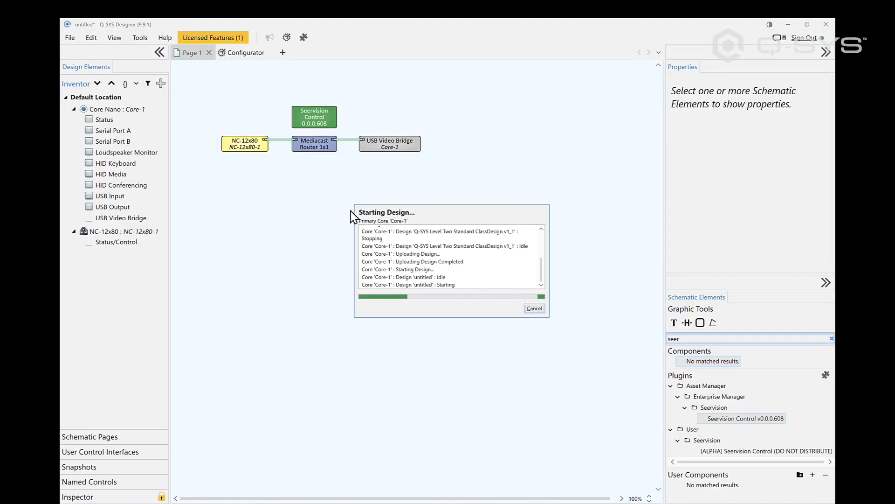
- Open the running Seervision Control plugin and set tracking camera 1's Seervision IP address to 10.130.70.233 with instance /1
{"action": "double_click", "coordinate": [300, 137]}
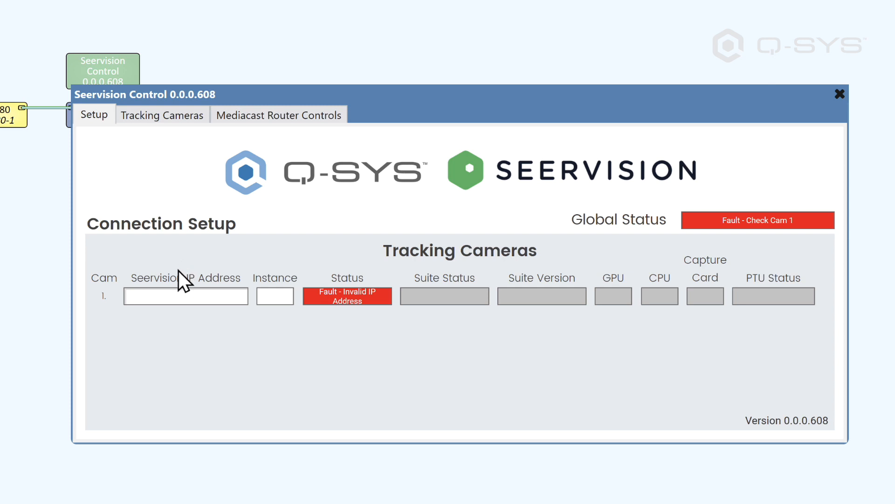
{"action": "left_click", "coordinate": [171, 297]}
{"action": "type", "text": "1"}
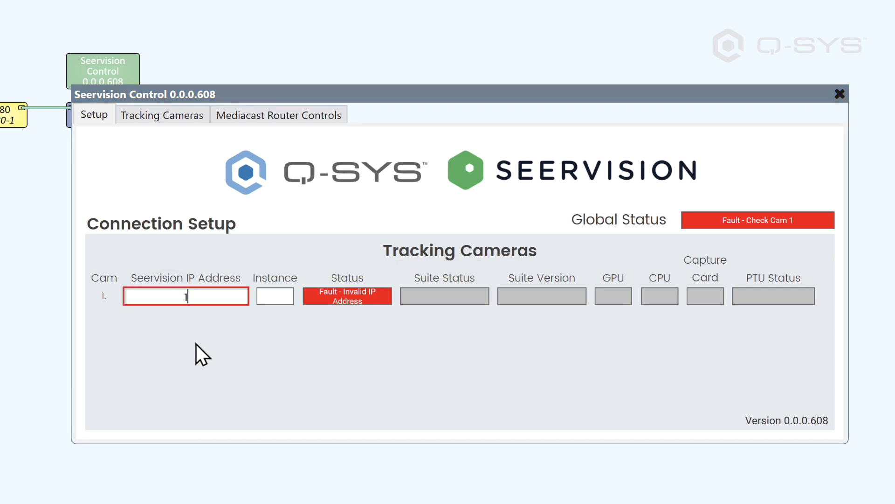
{"action": "type", "text": "0.130.70.233"}
{"action": "key", "text": "Return"}
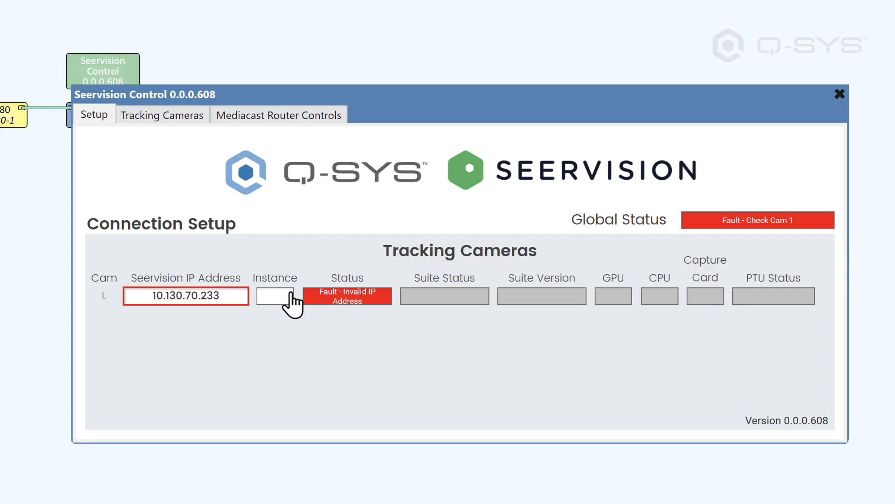
{"action": "left_click", "coordinate": [288, 296]}
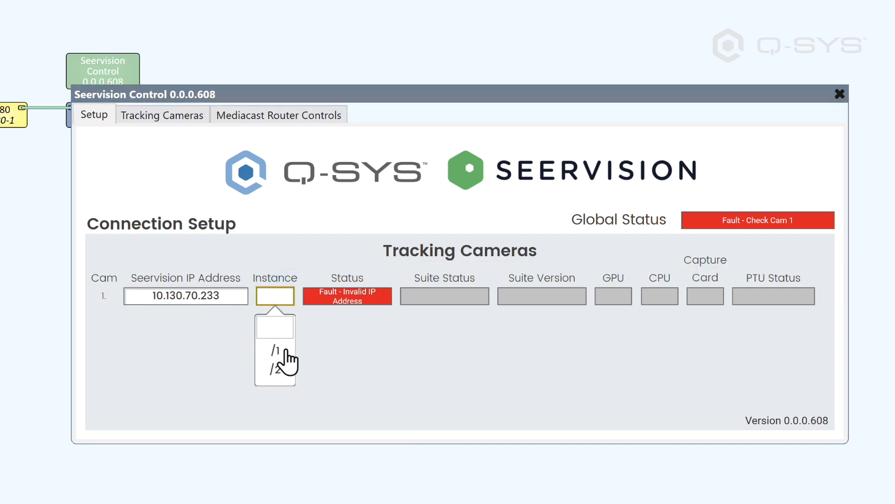
{"action": "left_click", "coordinate": [285, 351]}
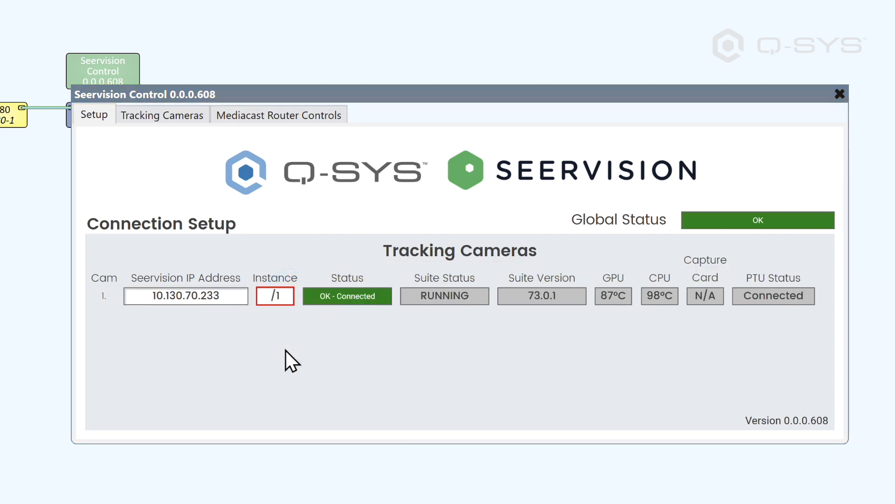